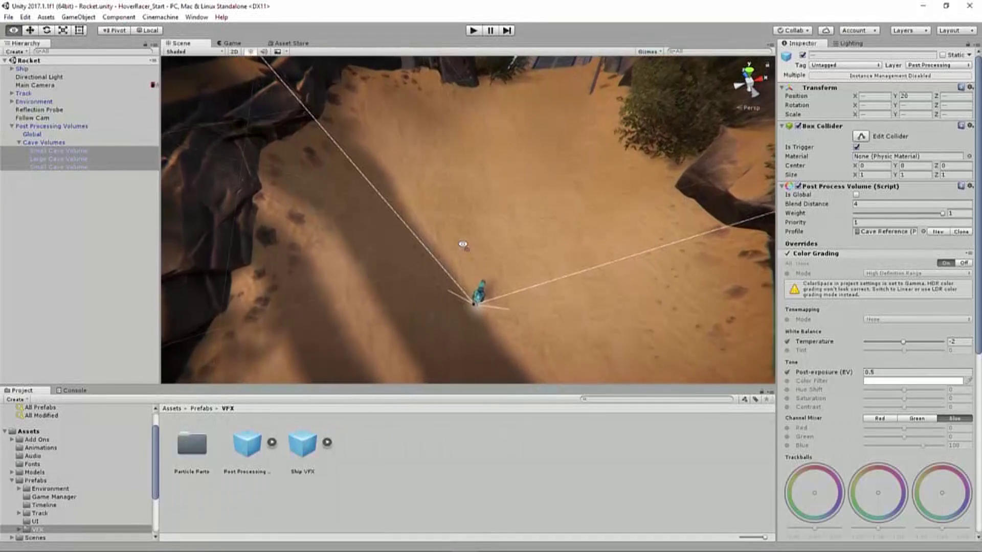
Open the Audio folder and preview the StreetLoop Full and Engine Hum clips in the Inspector
{"action": "left_click", "coordinate": [34, 456]}
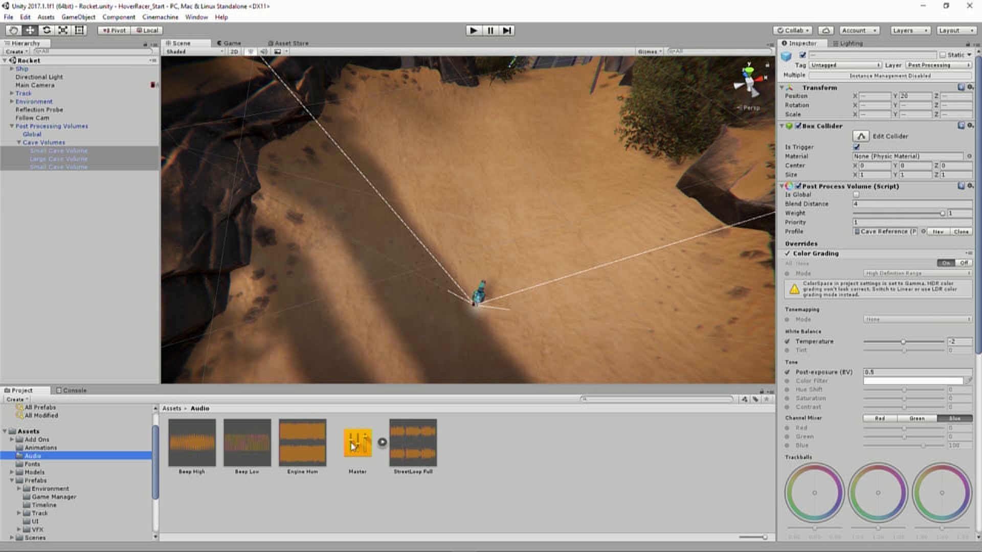
{"action": "left_click", "coordinate": [405, 453]}
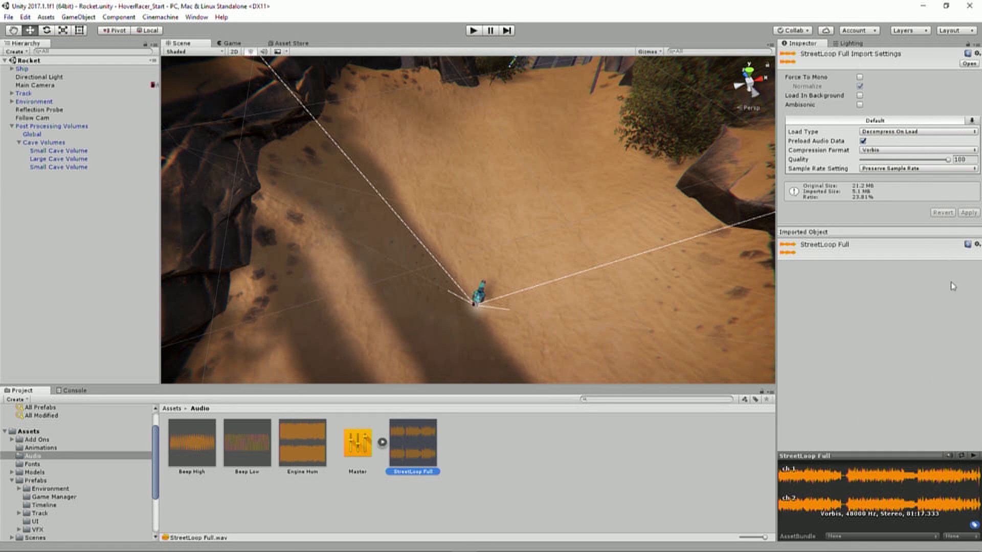
{"action": "left_click", "coordinate": [973, 456]}
{"action": "left_click", "coordinate": [303, 444]}
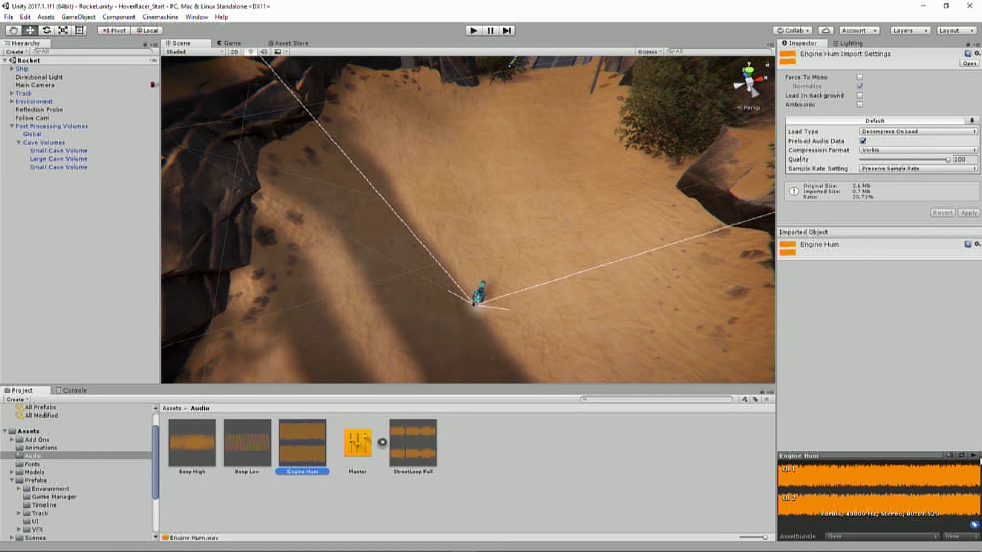
{"action": "left_click", "coordinate": [974, 456]}
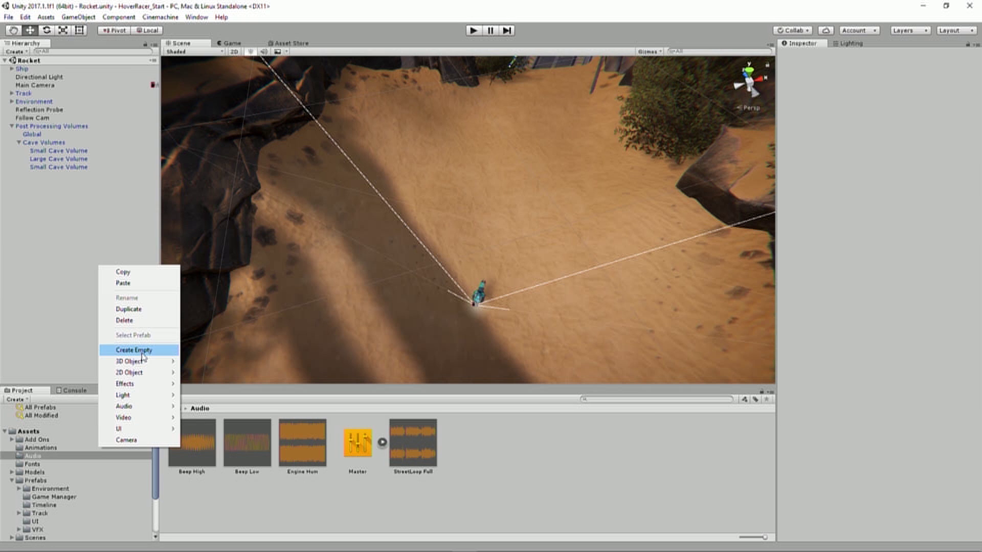
Create a new Audio Source object from the Hierarchy's Audio menu
{"action": "mouse_move", "coordinate": [153, 406]}
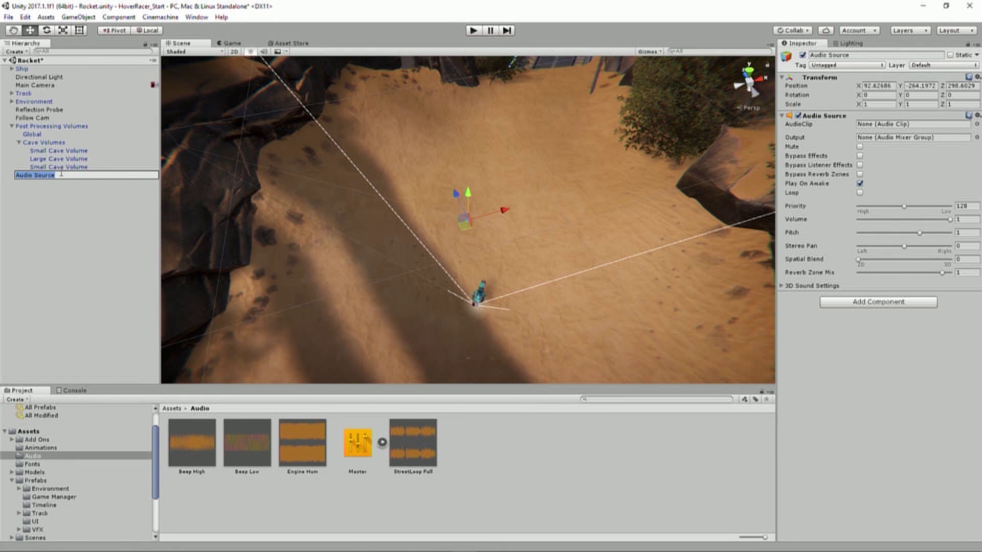
Rename it Background Music, assign StreetLoop Full, output to the Background Music group, and enable Loop
{"action": "type", "text": "Background Music"}
{"action": "key", "text": "Return"}
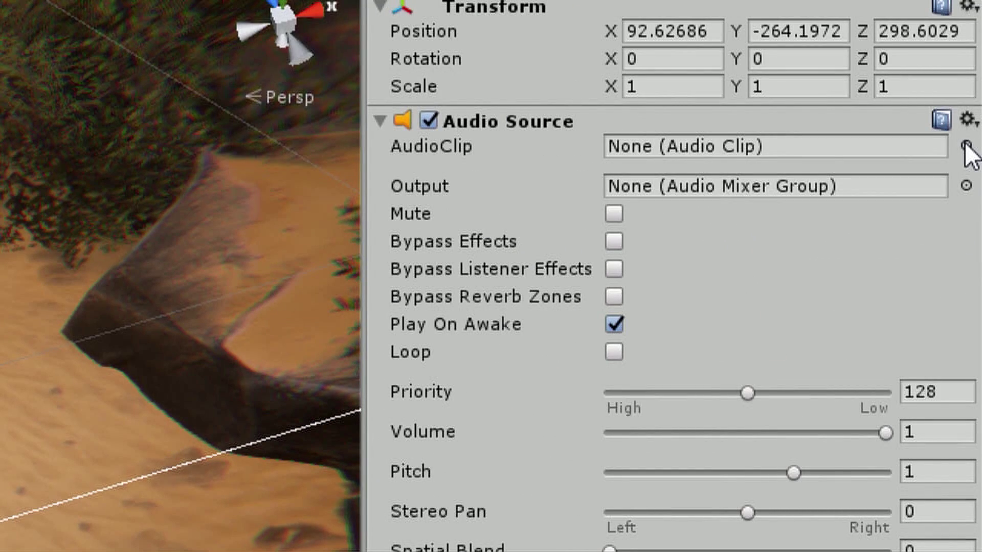
{"action": "left_click", "coordinate": [965, 146]}
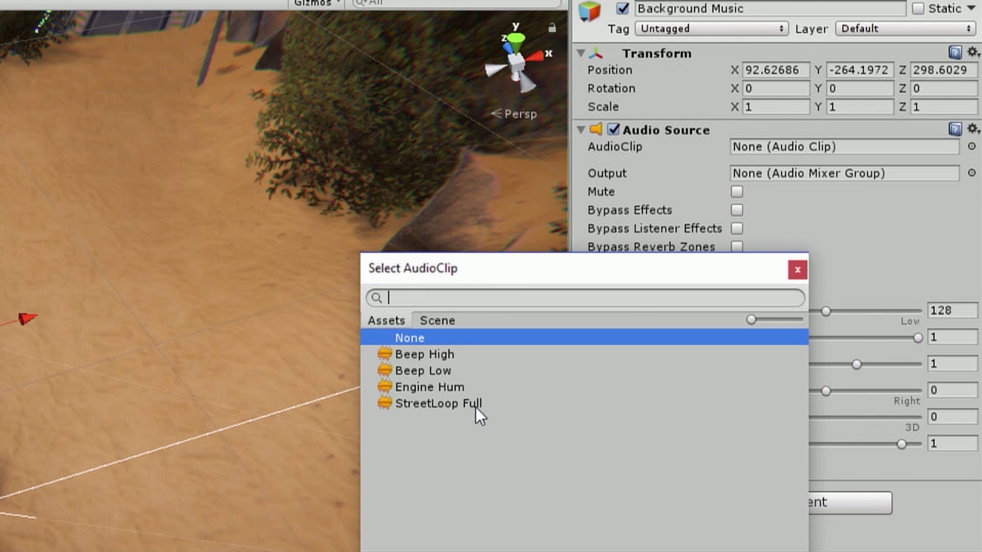
{"action": "double_click", "coordinate": [476, 405]}
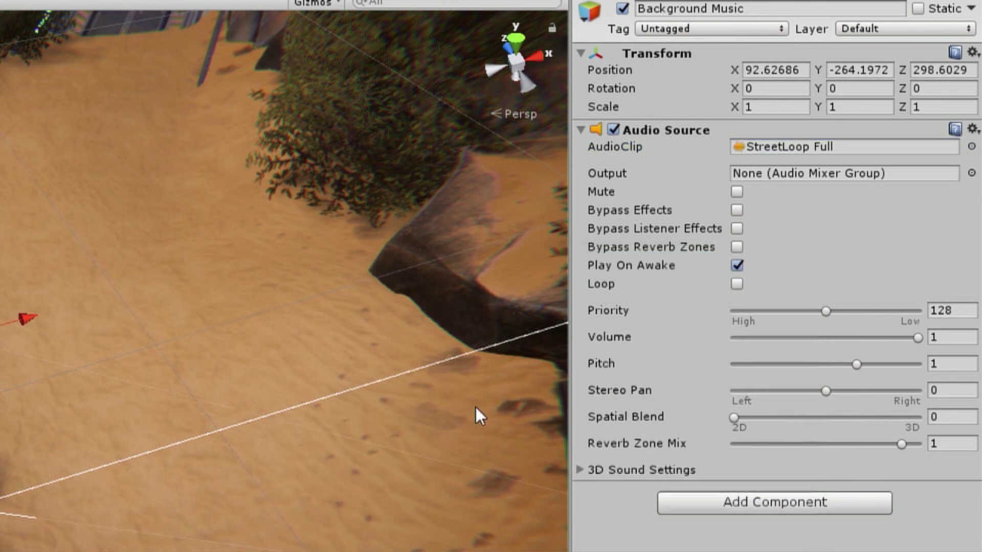
{"action": "left_click", "coordinate": [971, 173]}
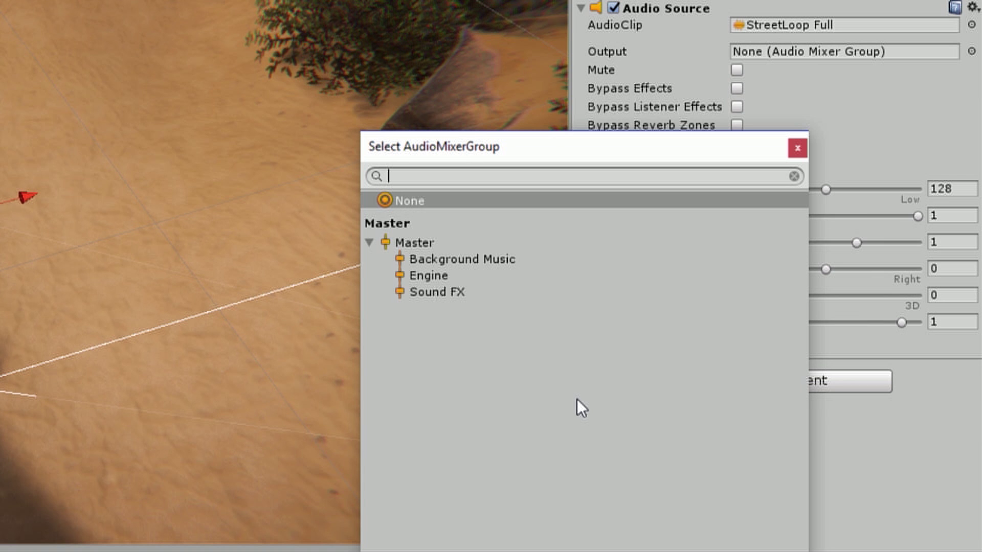
{"action": "double_click", "coordinate": [463, 260]}
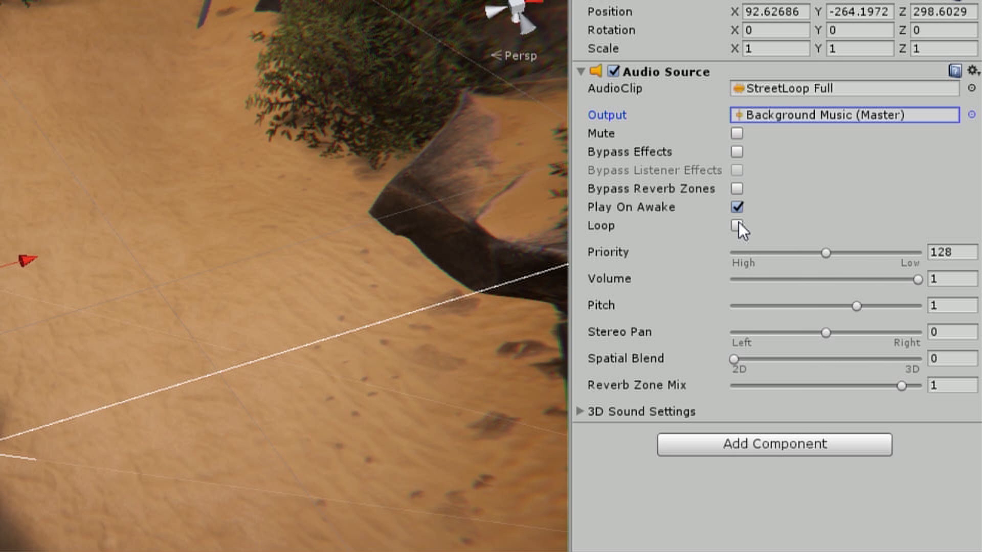
{"action": "left_click", "coordinate": [739, 222]}
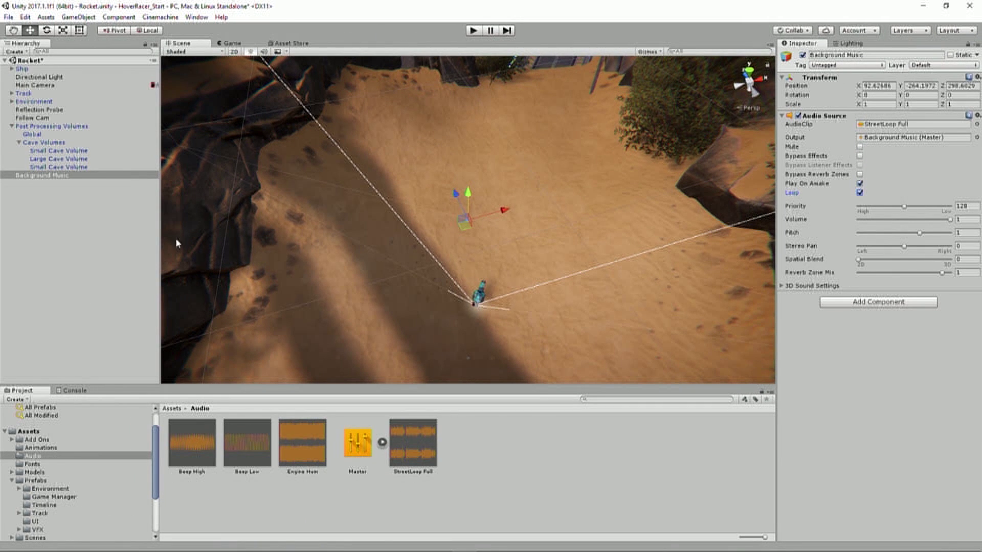
Select the Ship and add an Audio Source component through Add Component > Audio
{"action": "left_click", "coordinate": [93, 263]}
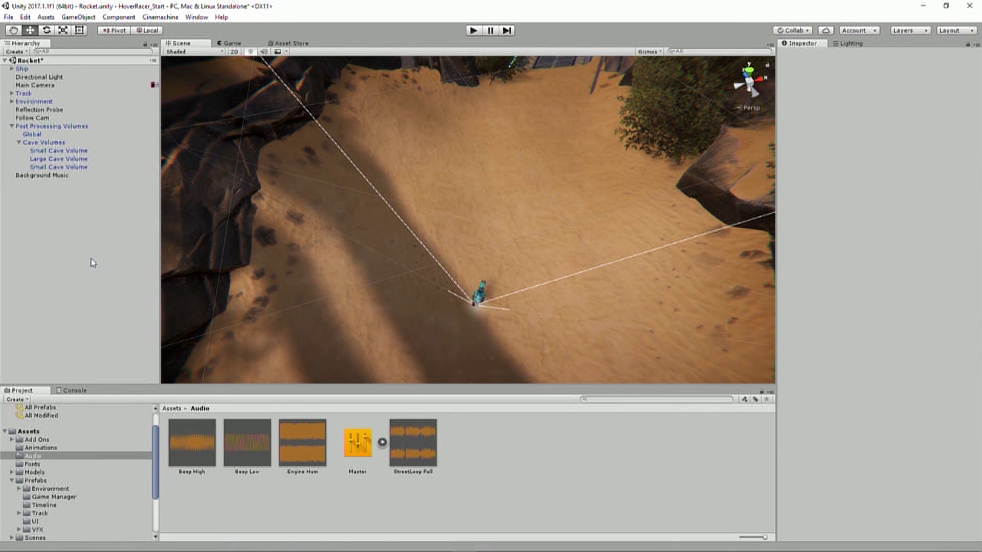
{"action": "left_click", "coordinate": [64, 68]}
{"action": "scroll", "coordinate": [936, 428], "scroll_direction": "down", "scroll_amount": 10}
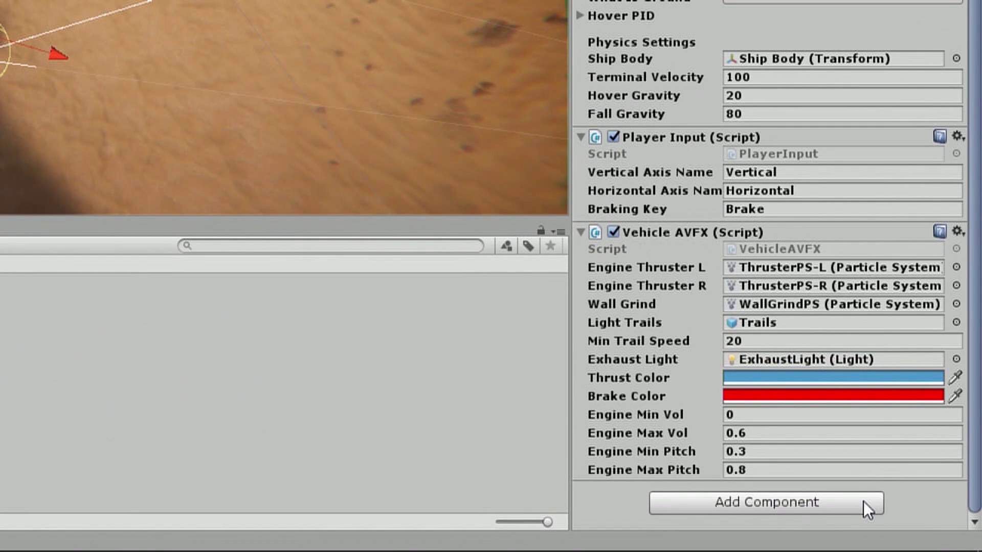
{"action": "left_click", "coordinate": [864, 501]}
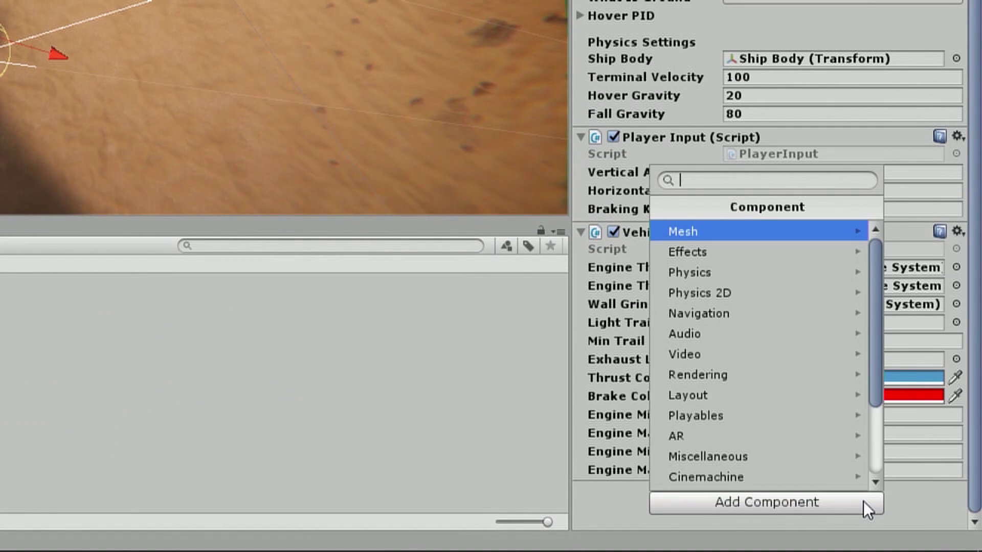
{"action": "scroll", "coordinate": [813, 388], "scroll_direction": "down", "scroll_amount": 1}
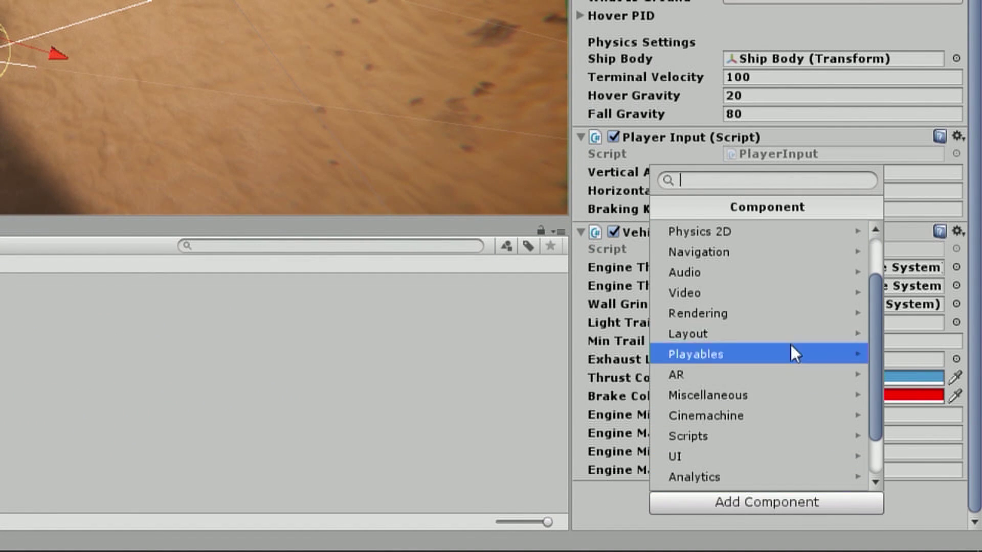
{"action": "left_click", "coordinate": [758, 266]}
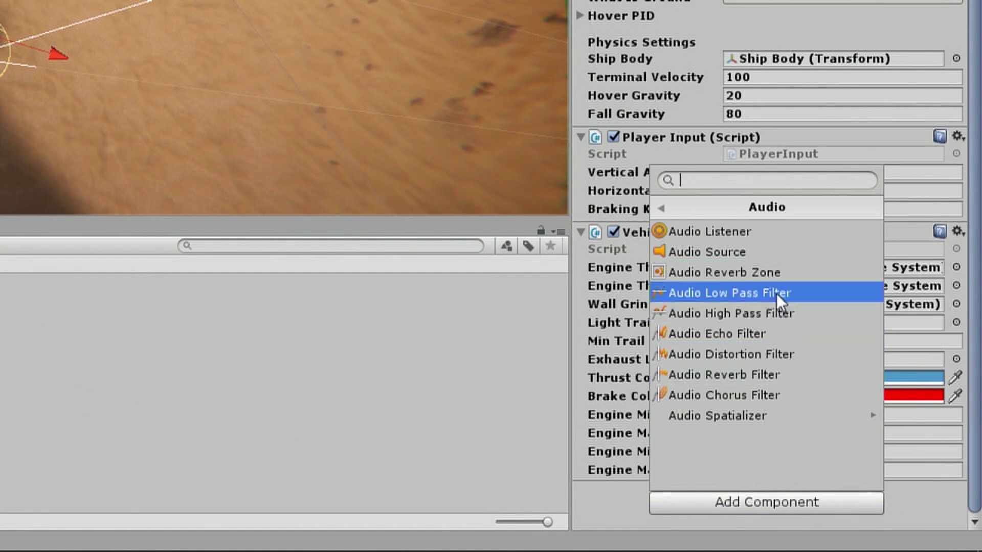
{"action": "left_click", "coordinate": [754, 252]}
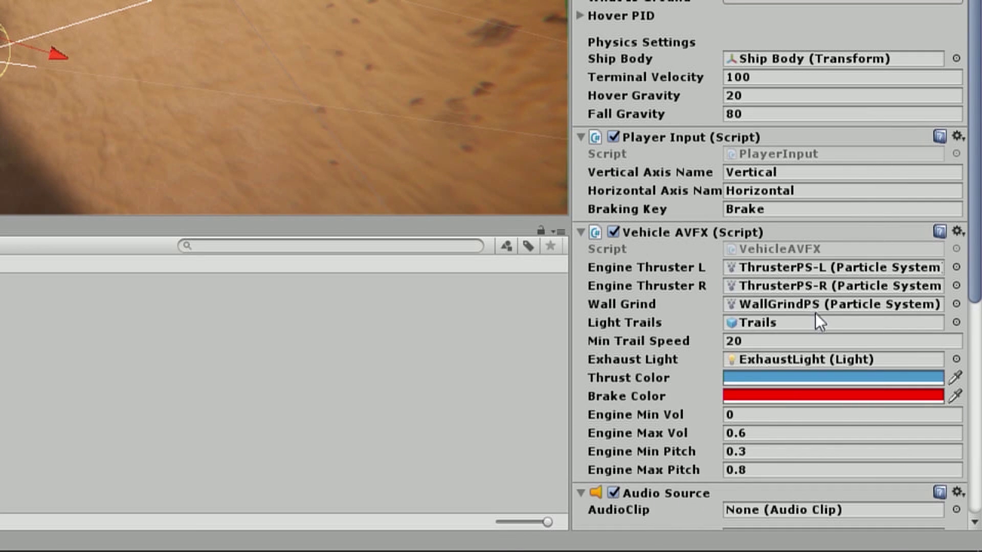
{"action": "scroll", "coordinate": [823, 319], "scroll_direction": "down", "scroll_amount": 10}
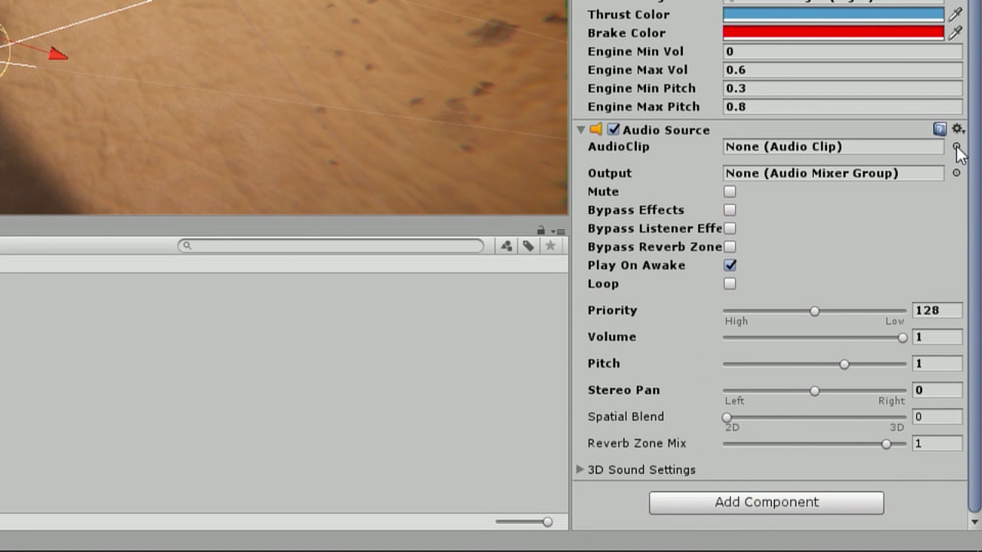
Give the Ship's Audio Source the Engine Hum clip, Engine mixer output, and Loop enabled
{"action": "left_click", "coordinate": [956, 147]}
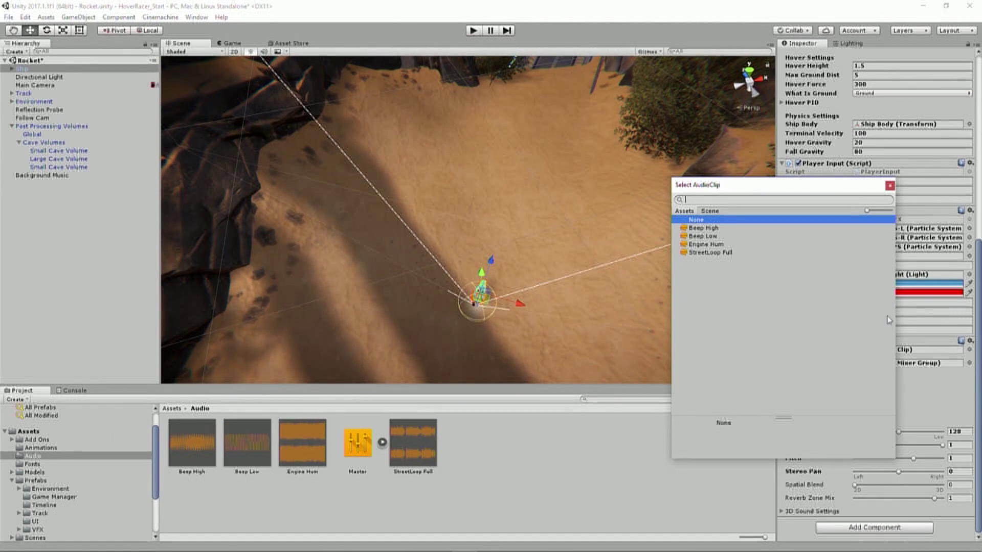
{"action": "double_click", "coordinate": [744, 245]}
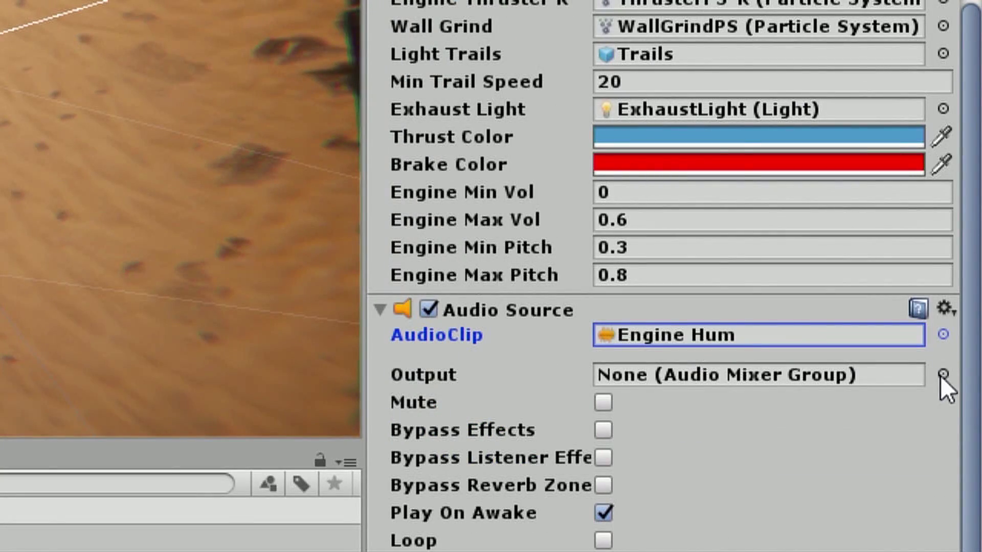
{"action": "left_click", "coordinate": [943, 376]}
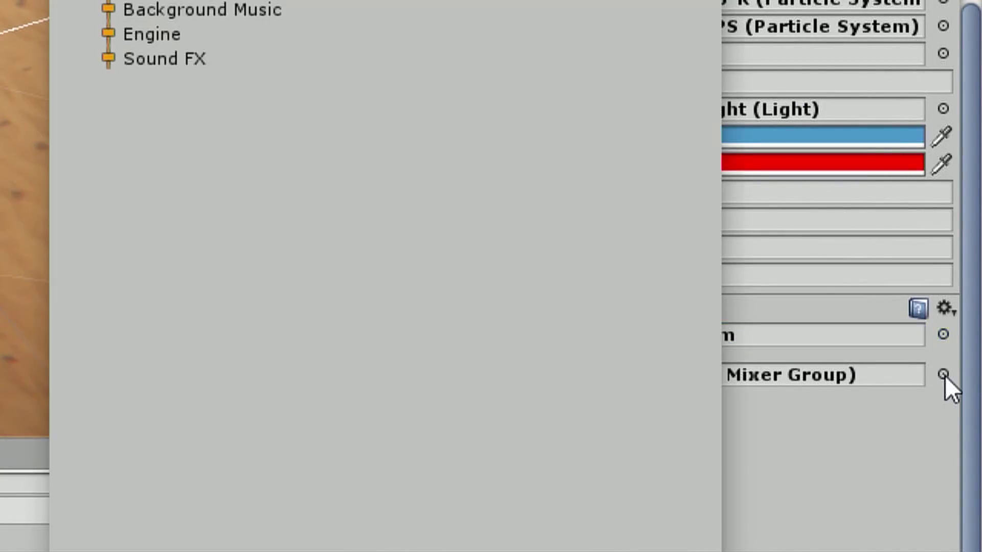
{"action": "double_click", "coordinate": [456, 149]}
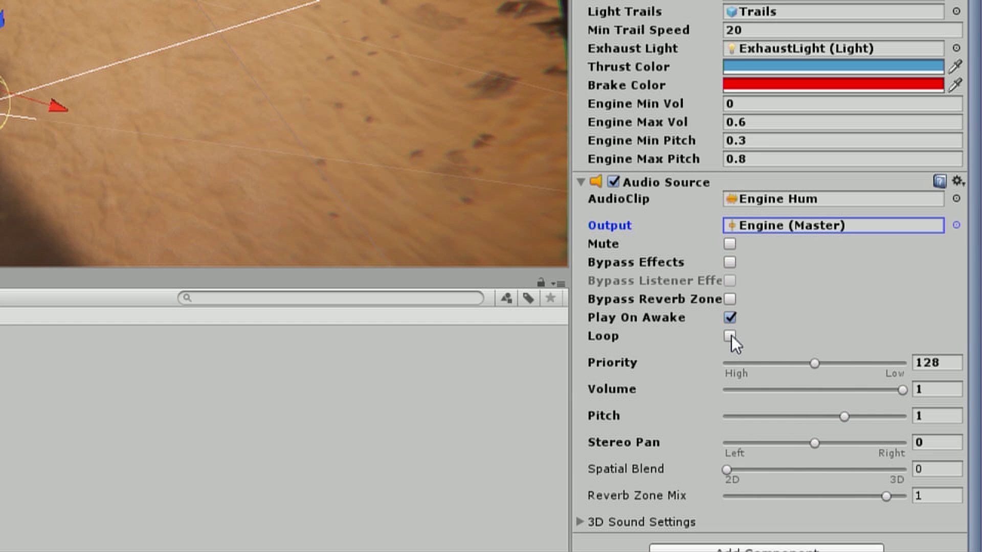
{"action": "left_click", "coordinate": [729, 336]}
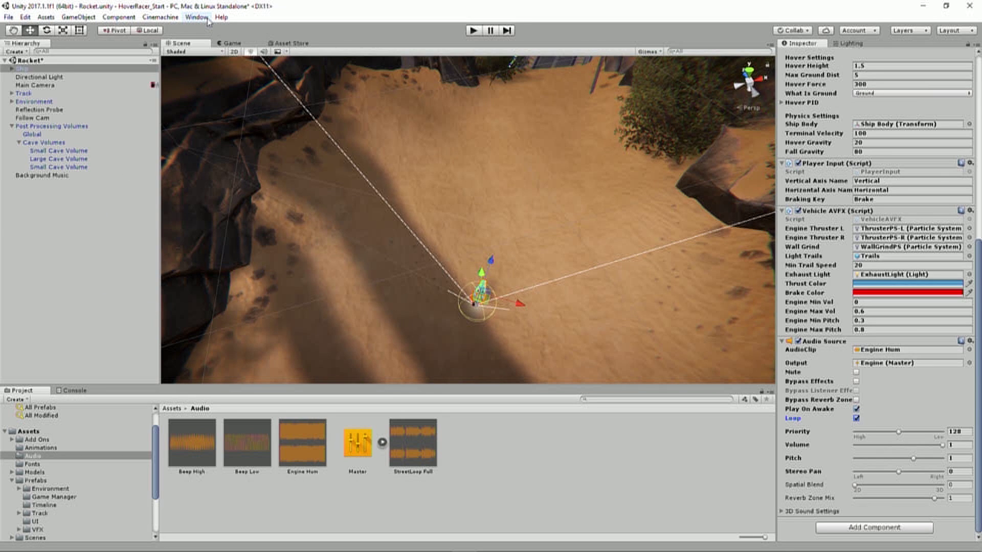
{"action": "left_click", "coordinate": [63, 175]}
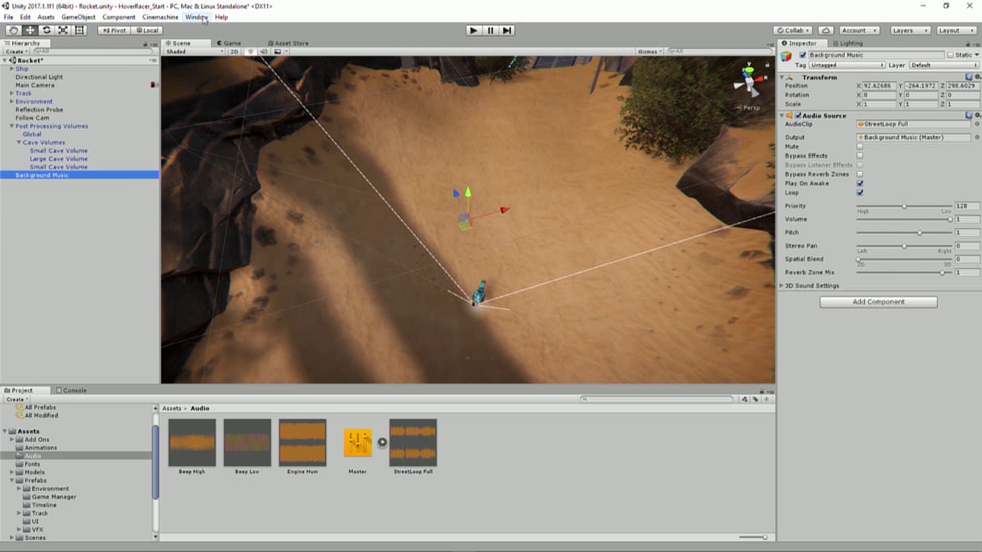
Open the Window menu and close it again without choosing anything
{"action": "left_click", "coordinate": [197, 17]}
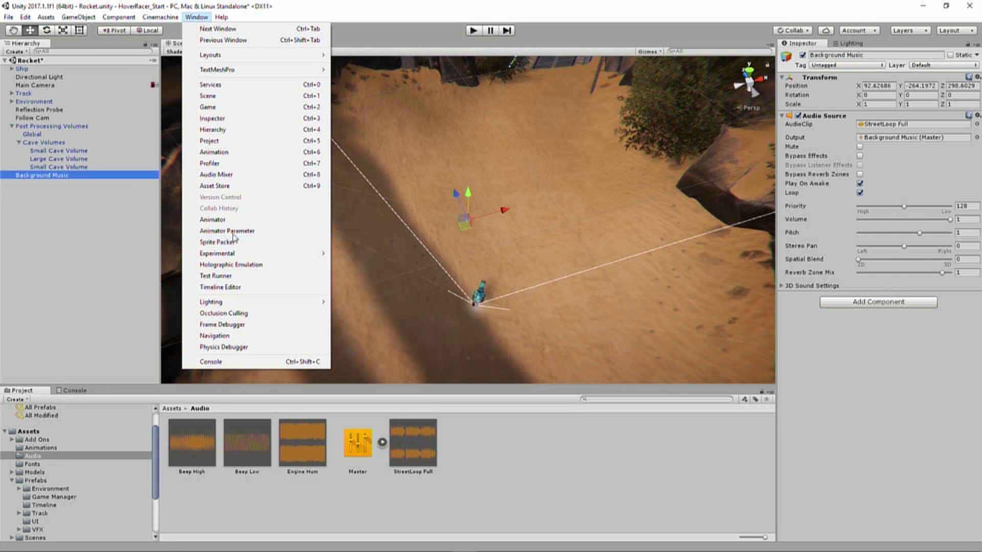
{"action": "left_click", "coordinate": [92, 244]}
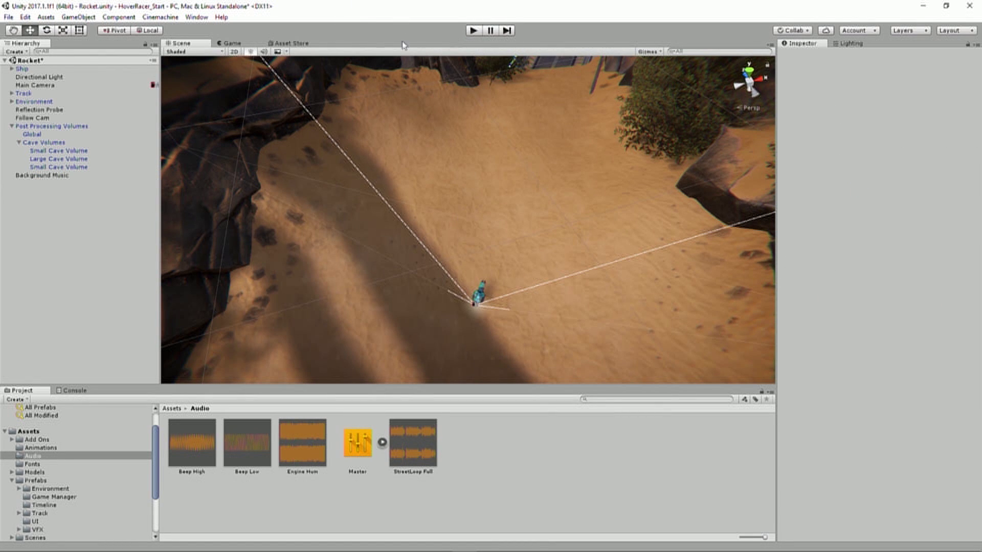
{"action": "left_click", "coordinate": [241, 43]}
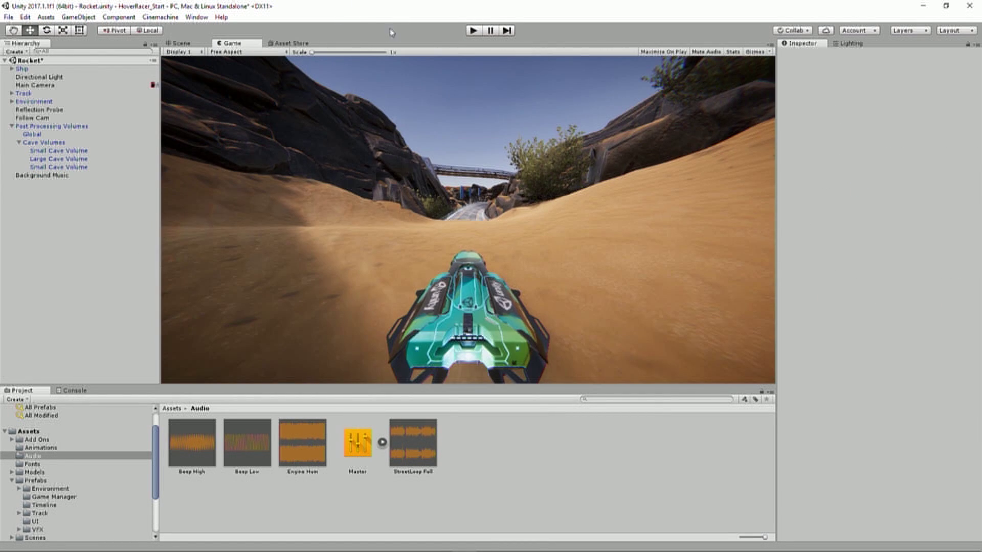
{"action": "left_click", "coordinate": [473, 31]}
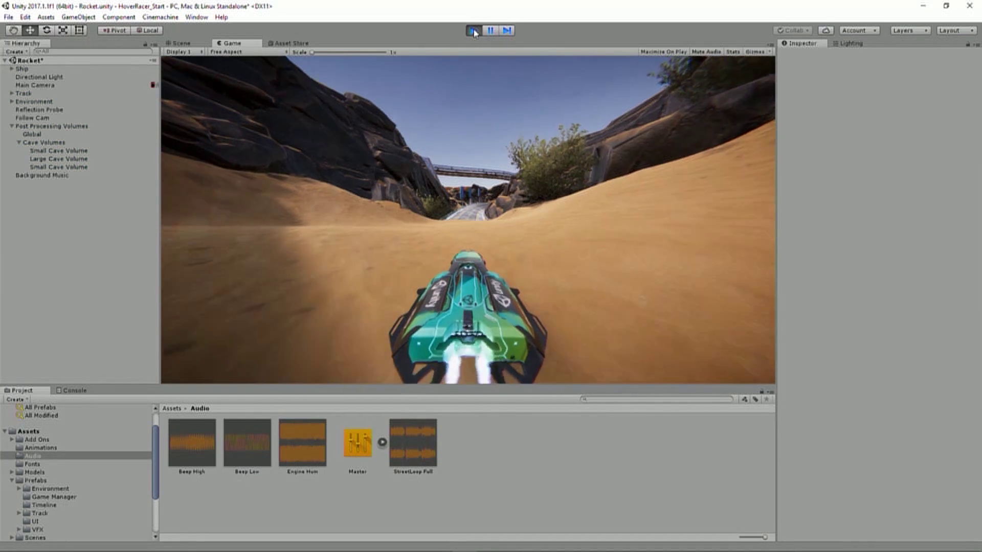
{"action": "key", "text": "w"}
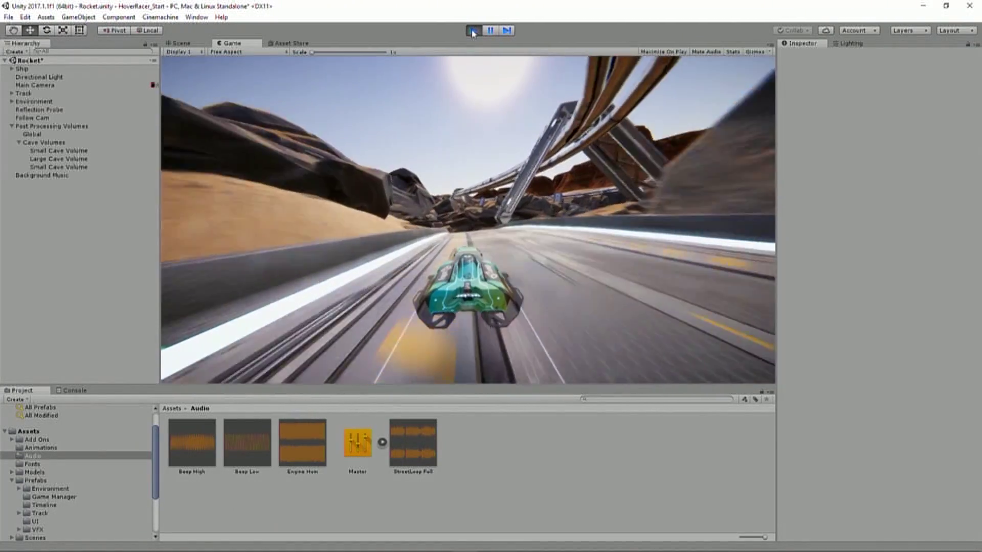
Stop the play test and bring up the Window menu
{"action": "left_click", "coordinate": [472, 31]}
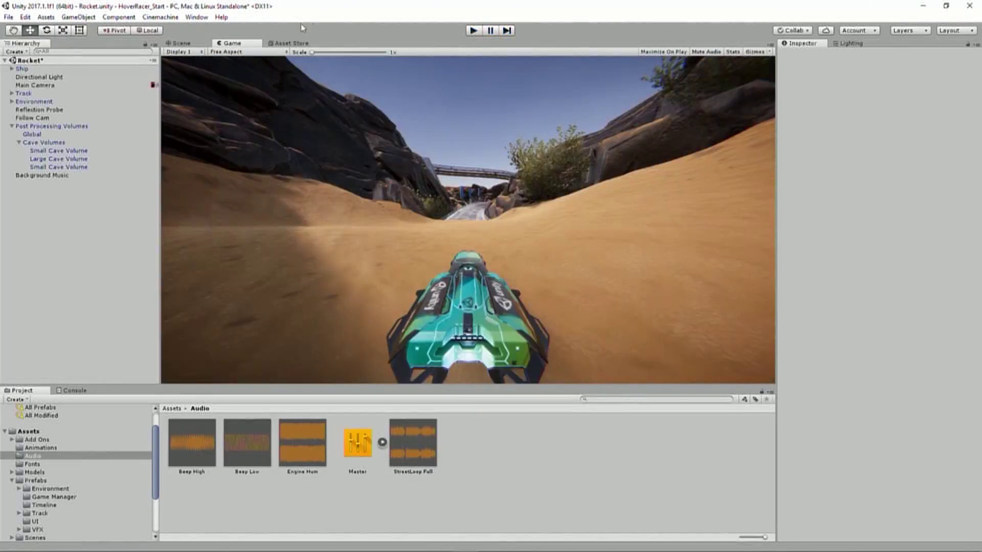
{"action": "left_click", "coordinate": [196, 17]}
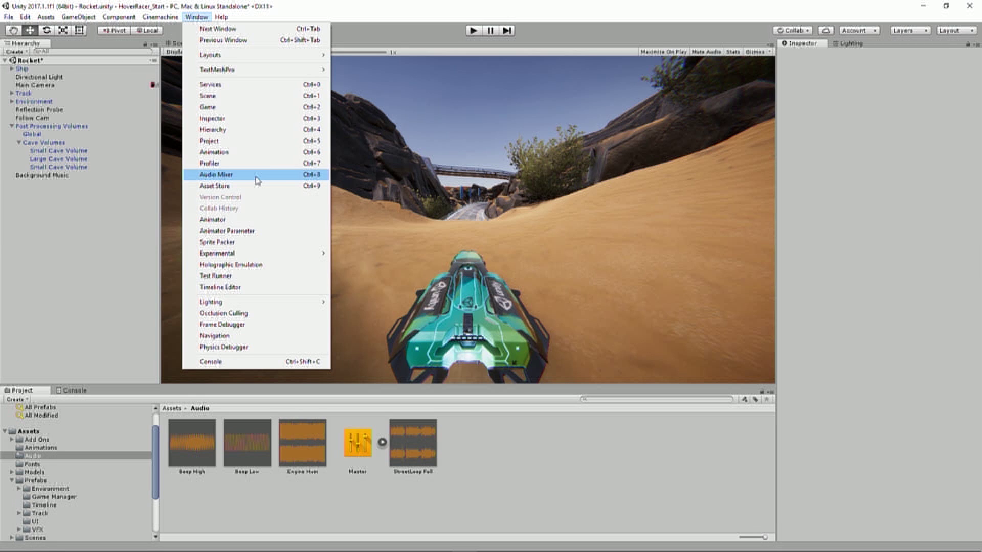
Open the Audio Mixer showing the Master mixer, enlarge its panel, and start Play mode
{"action": "left_click", "coordinate": [257, 177]}
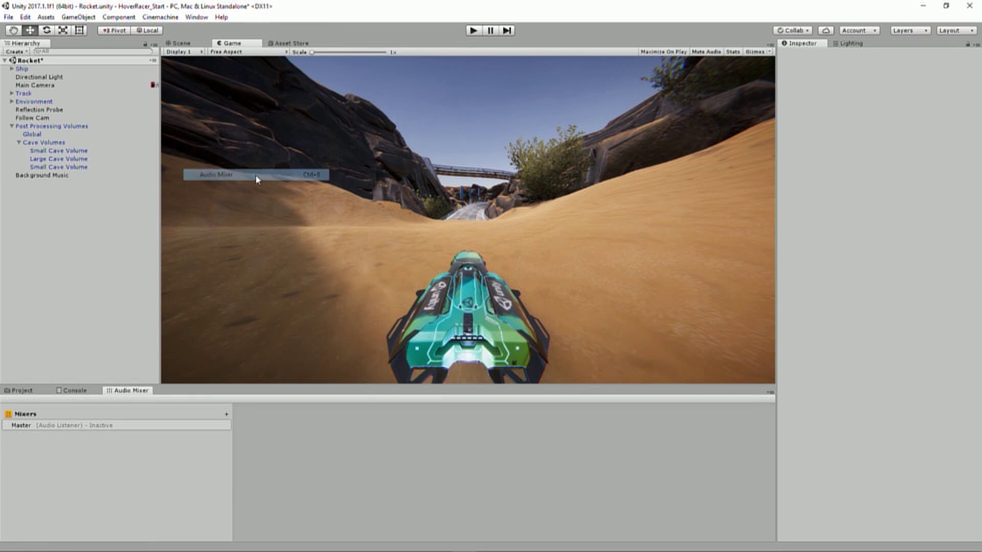
{"action": "left_click", "coordinate": [36, 426]}
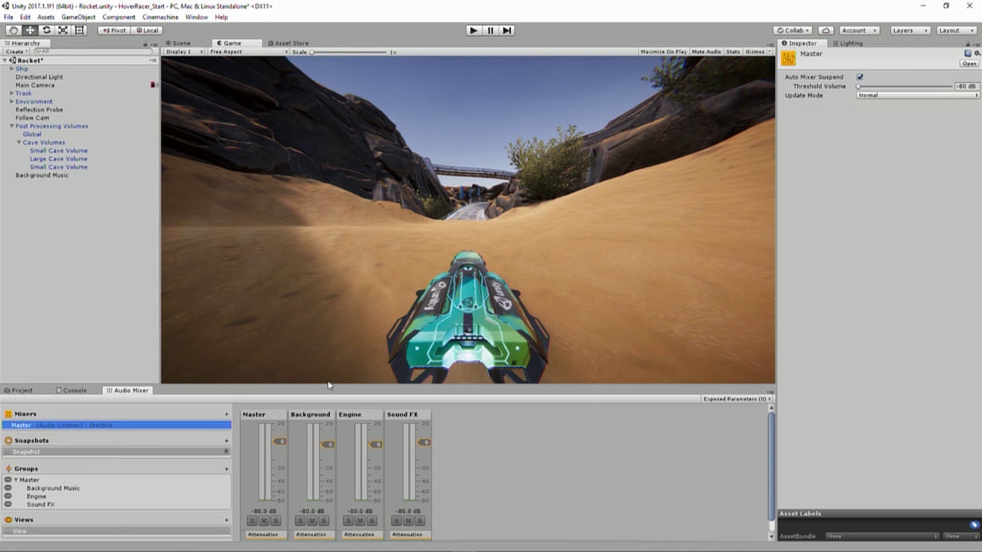
{"action": "left_click_drag", "start_coordinate": [329, 383], "coordinate": [329, 327]}
{"action": "left_click", "coordinate": [473, 31]}
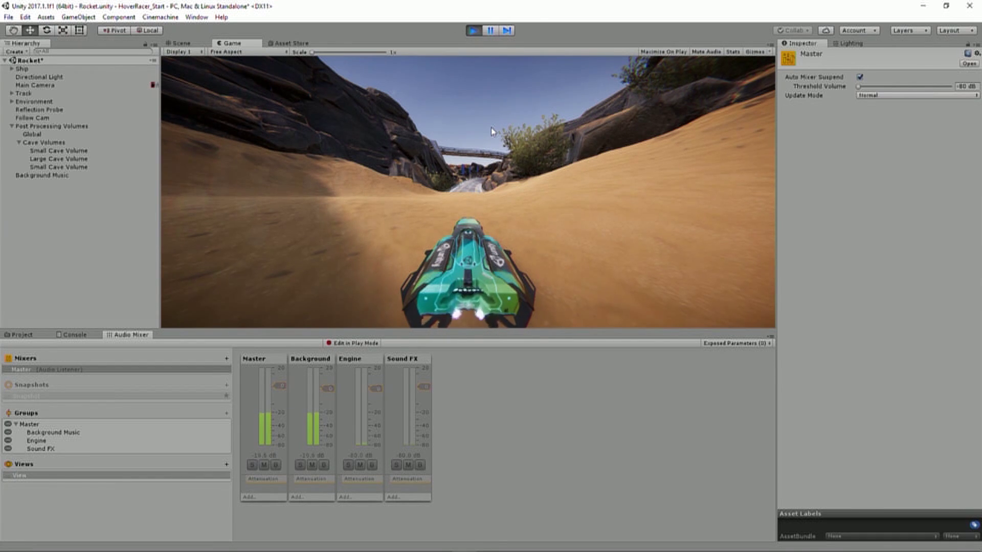
While racing, enable Edit in Play Mode, set Background to -13.64 dB and Engine to 6.23 dB, then stop
{"action": "key", "text": "w"}
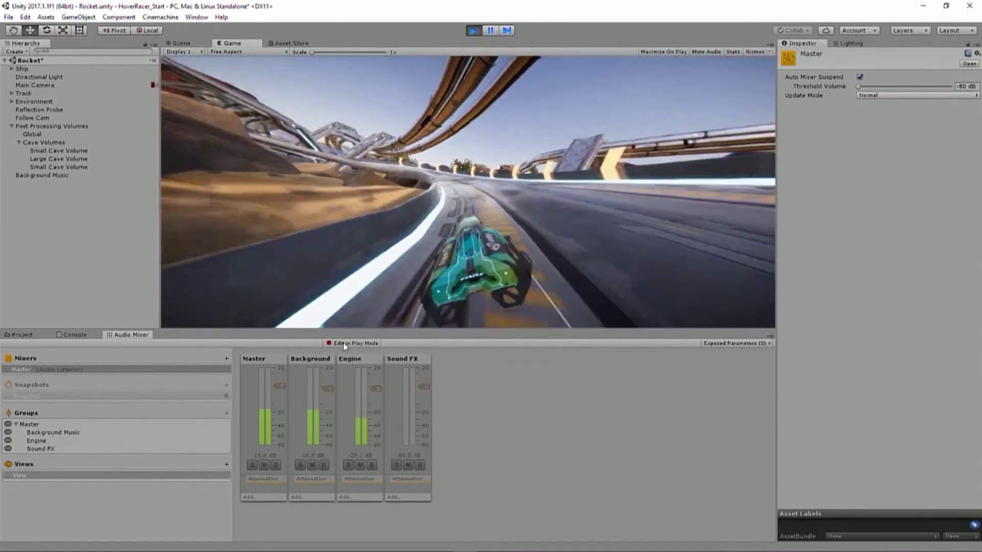
{"action": "left_click", "coordinate": [342, 343]}
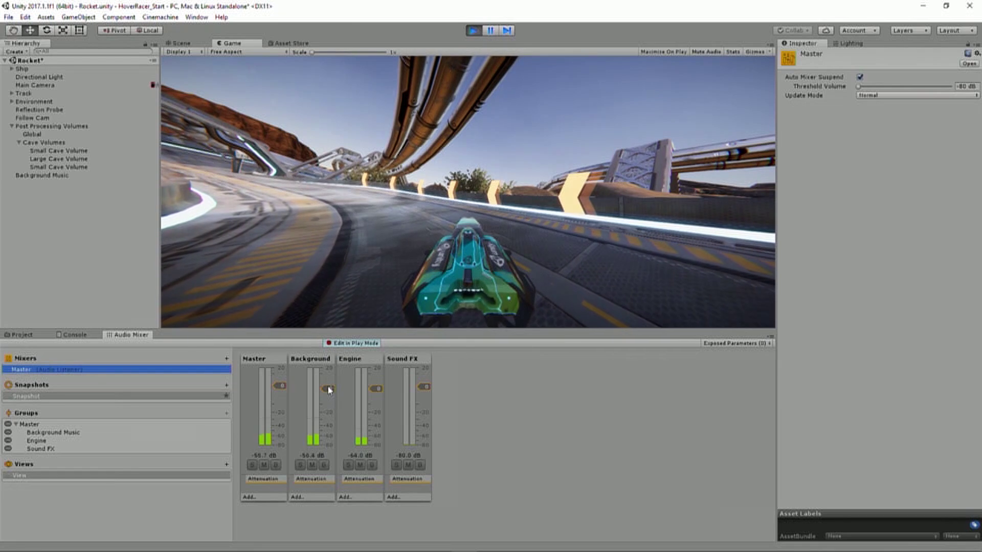
{"action": "left_click_drag", "start_coordinate": [329, 390], "coordinate": [327, 422]}
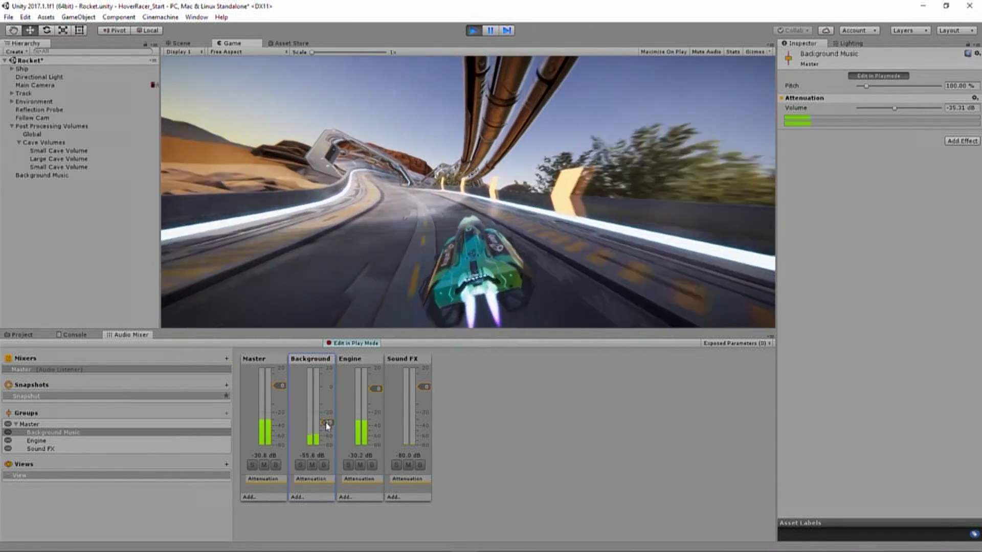
{"action": "left_click_drag", "start_coordinate": [327, 425], "coordinate": [377, 377]}
{"action": "left_click", "coordinate": [379, 193]}
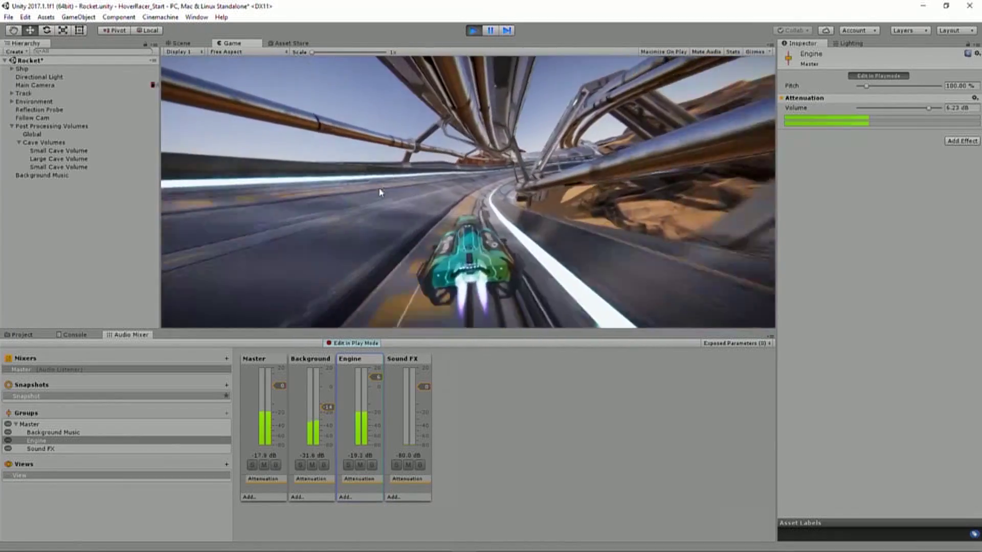
{"action": "left_click", "coordinate": [474, 30]}
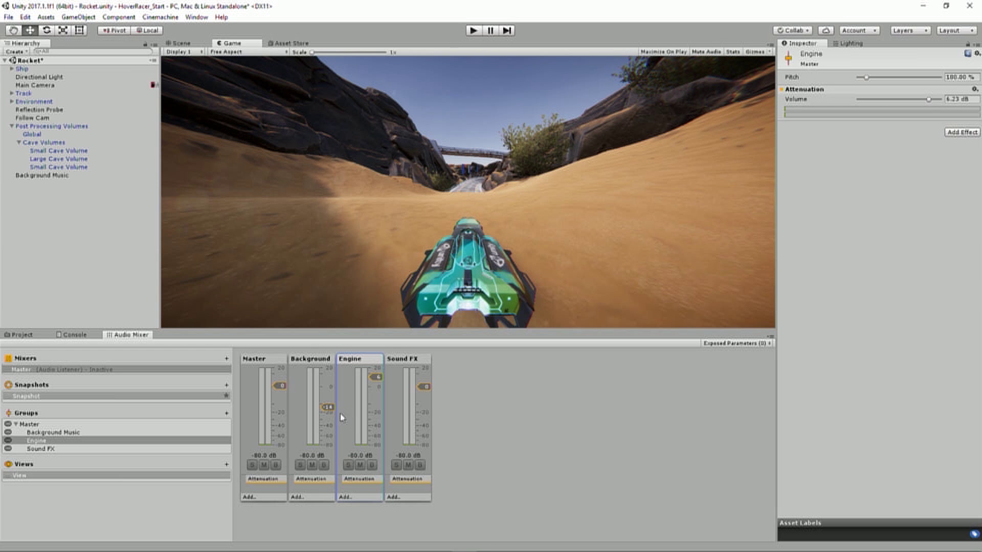
Drag the Background fader back to about 0 dB
{"action": "left_click_drag", "start_coordinate": [328, 407], "coordinate": [376, 388]}
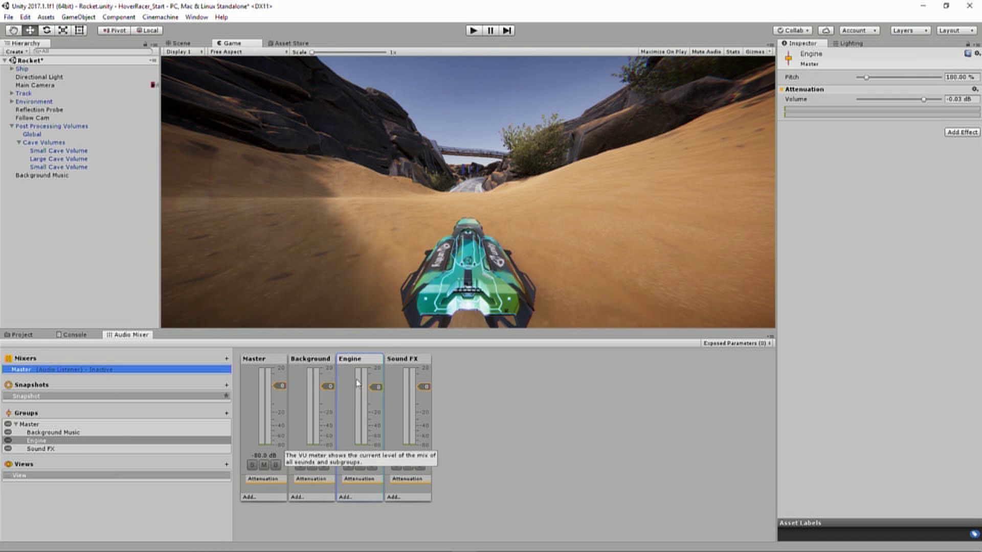
Return to the Audio folder, browse the Hierarchy's Audio menu, then select Background Music to confirm it loops StreetLoop Full through Background Music (Master)
{"action": "left_click", "coordinate": [18, 335]}
{"action": "left_click", "coordinate": [31, 316]}
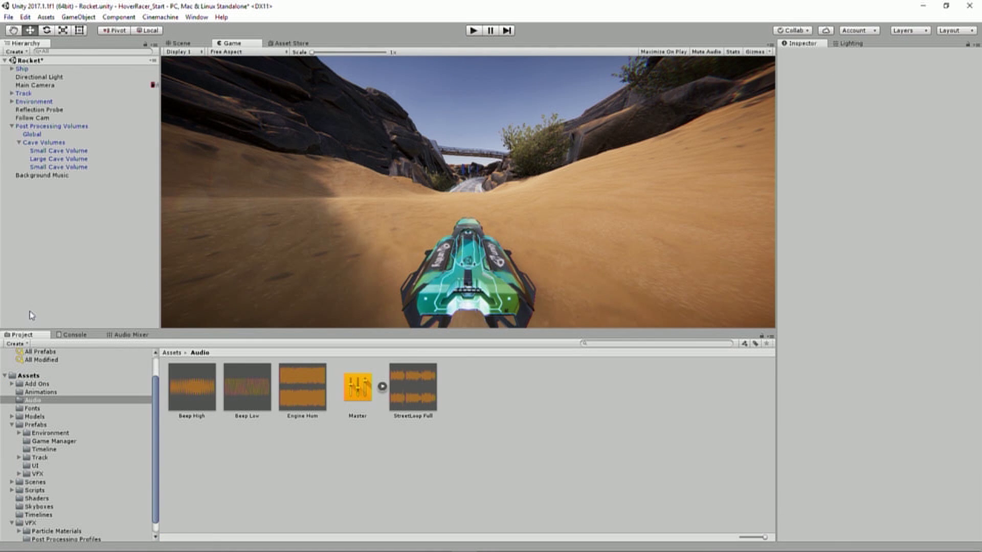
{"action": "right_click", "coordinate": [47, 215]}
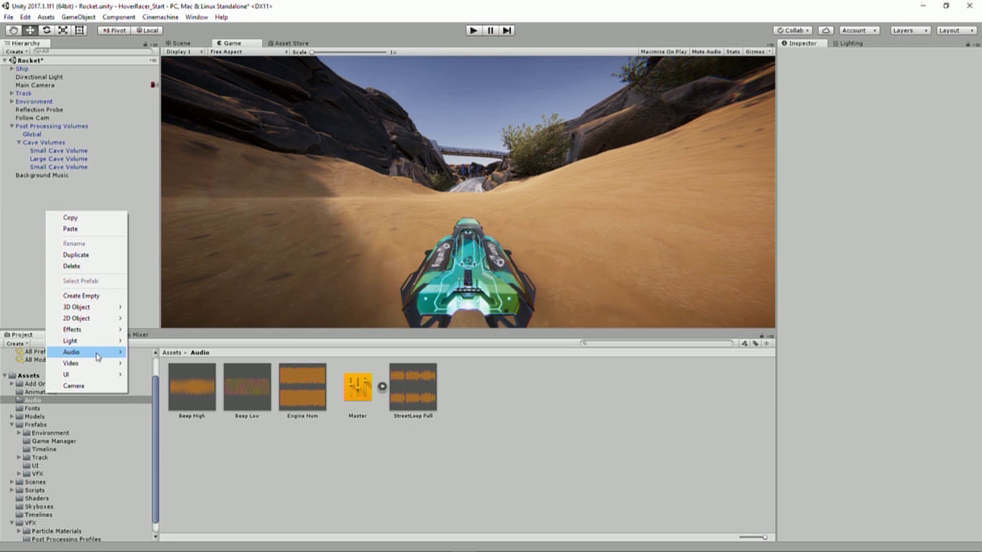
{"action": "mouse_move", "coordinate": [98, 357]}
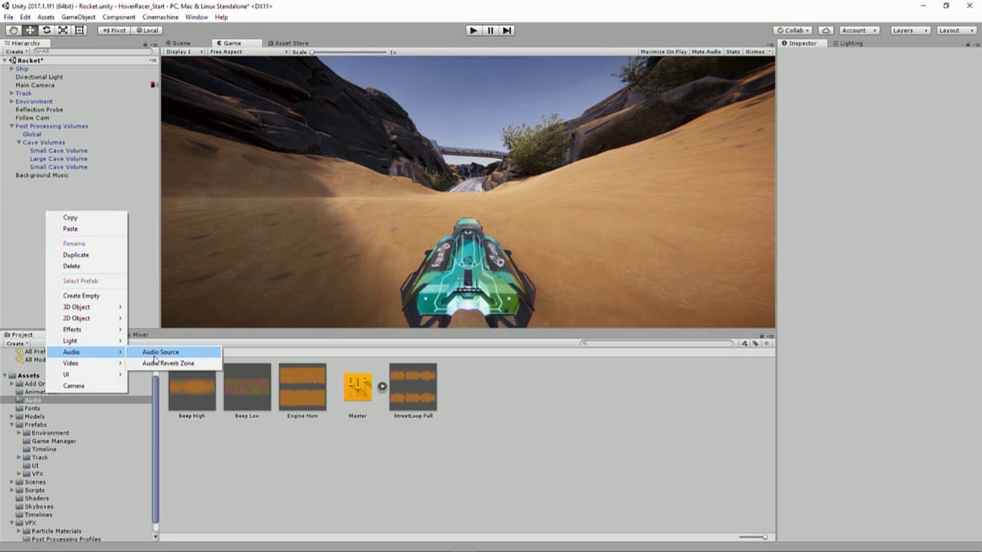
{"action": "left_click", "coordinate": [64, 176]}
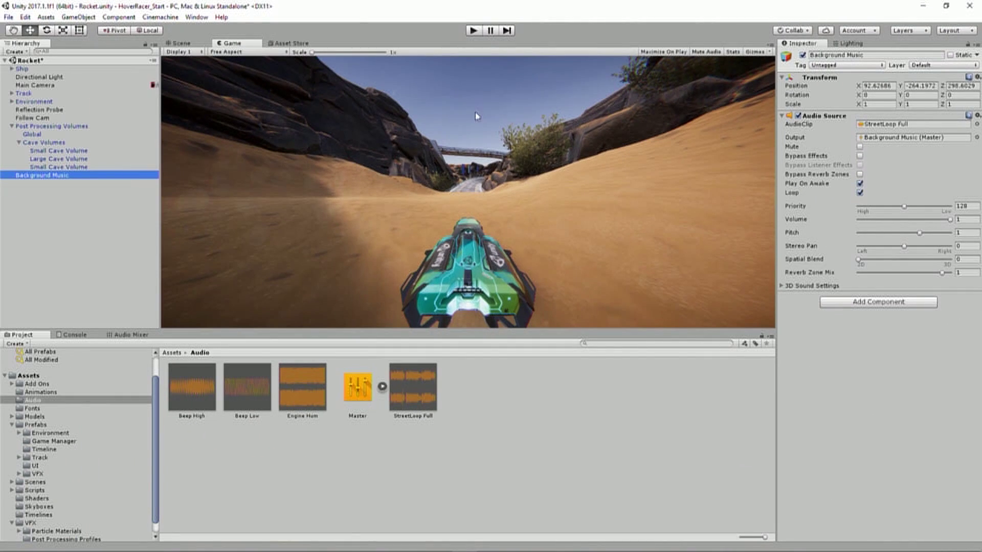
Select the Ship and check its Audio Source loops Engine Hum through Engine (Master) with Play On Awake on
{"action": "left_click", "coordinate": [102, 69]}
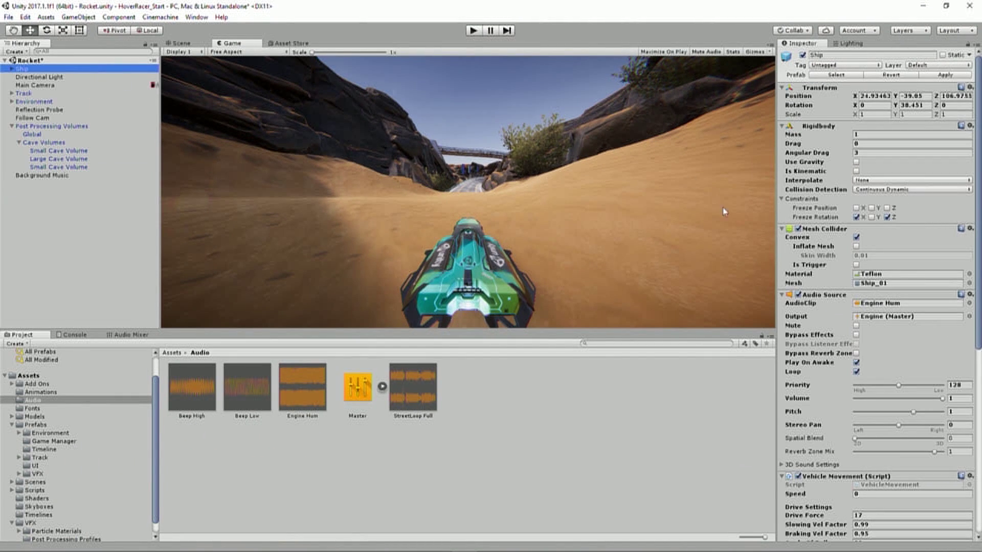
{"action": "scroll", "coordinate": [895, 279], "scroll_direction": "down", "scroll_amount": 8}
{"action": "scroll", "coordinate": [896, 279], "scroll_direction": "up", "scroll_amount": 4}
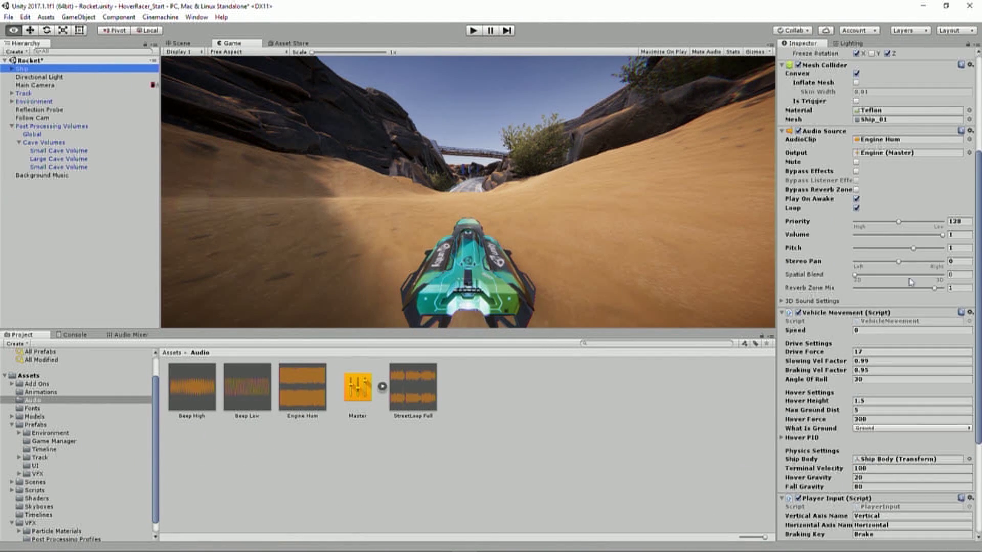